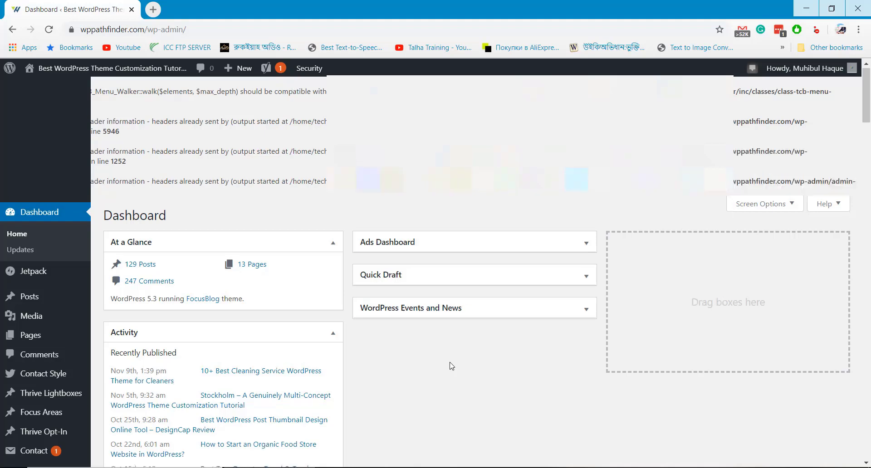
Search the plugin directory for 'wordpress do', then install and activate WP Downgrade | Specific Core Version.
scroll(451, 366, "down", 4)
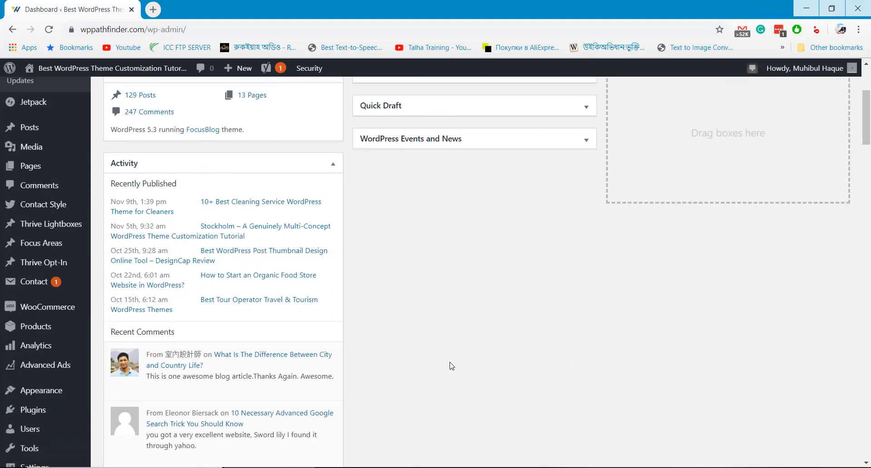
scroll(452, 365, "down", 1)
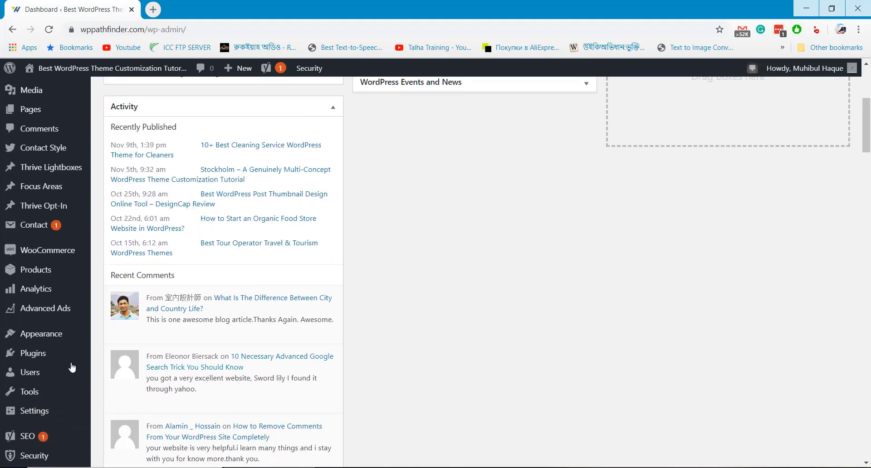
mouse_move(52, 362)
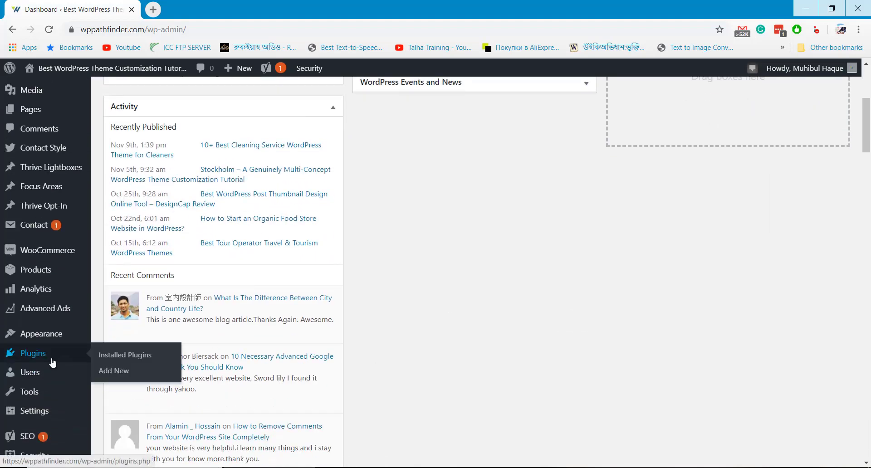
left_click(122, 372)
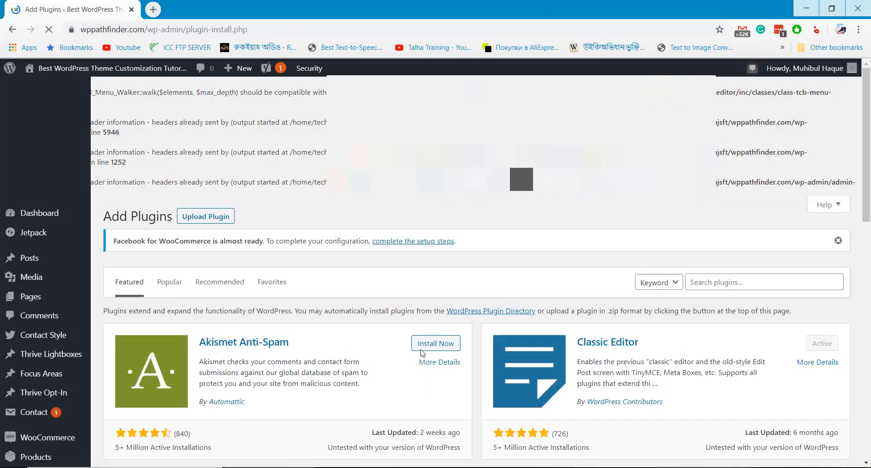
left_click(722, 284)
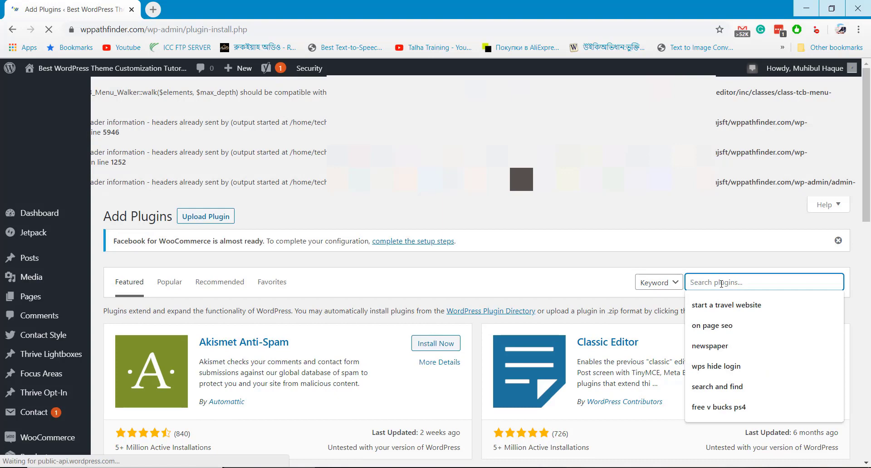
type("wordpress downgrade")
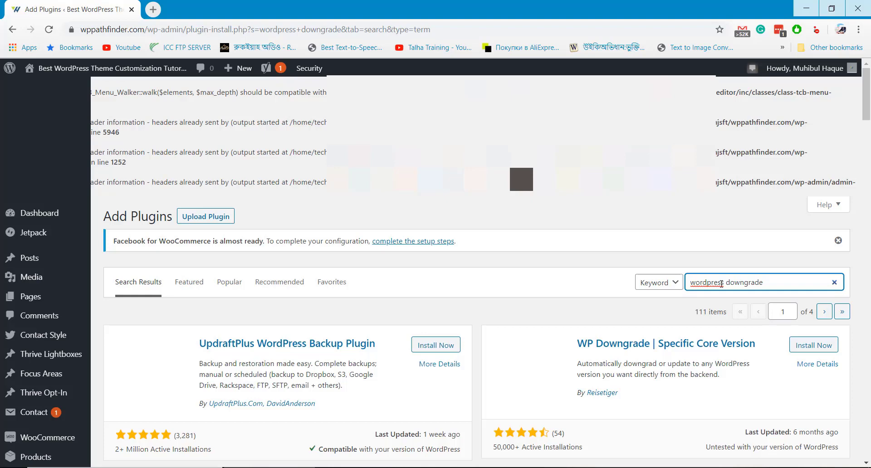
scroll(603, 279, "down", 2)
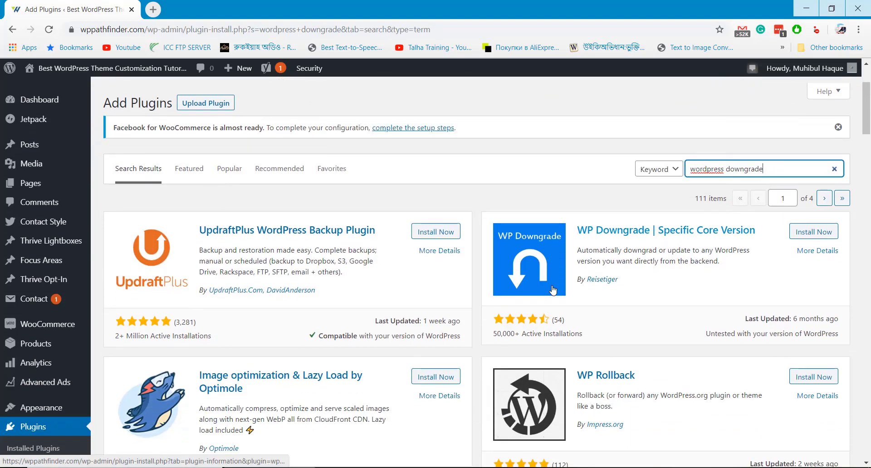
left_click(805, 238)
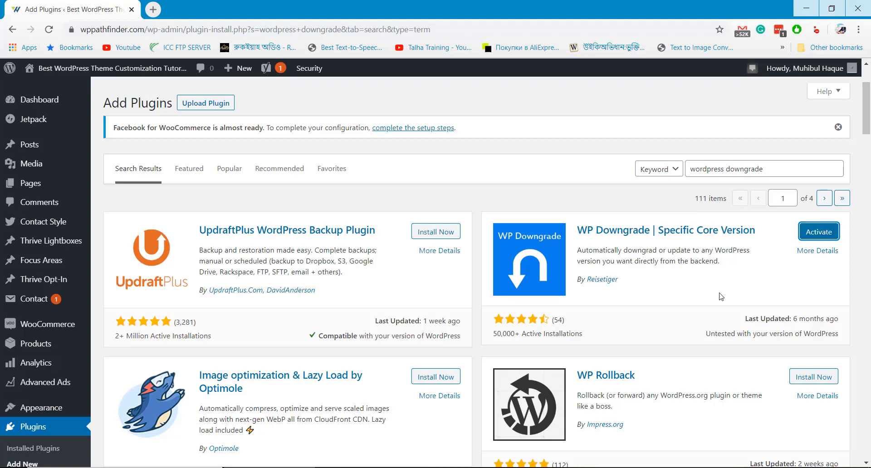
left_click(807, 235)
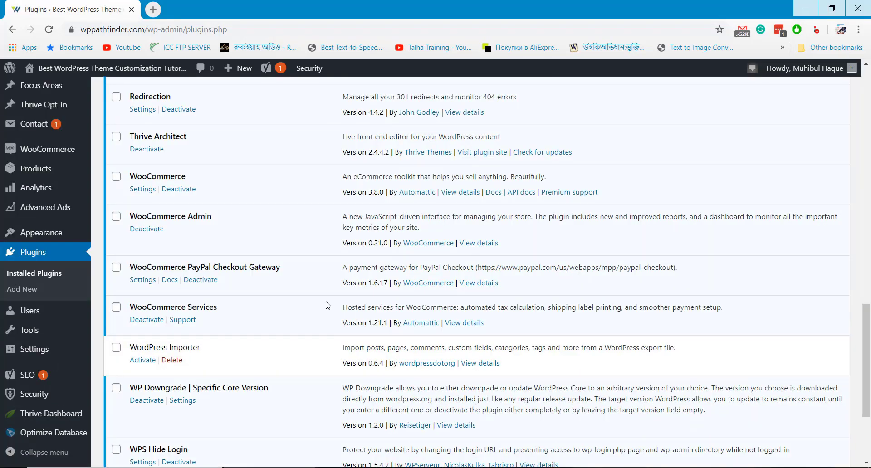
Save 5.2 as WP Downgrade's WordPress Target Version, then open a new browser tab.
left_click(184, 401)
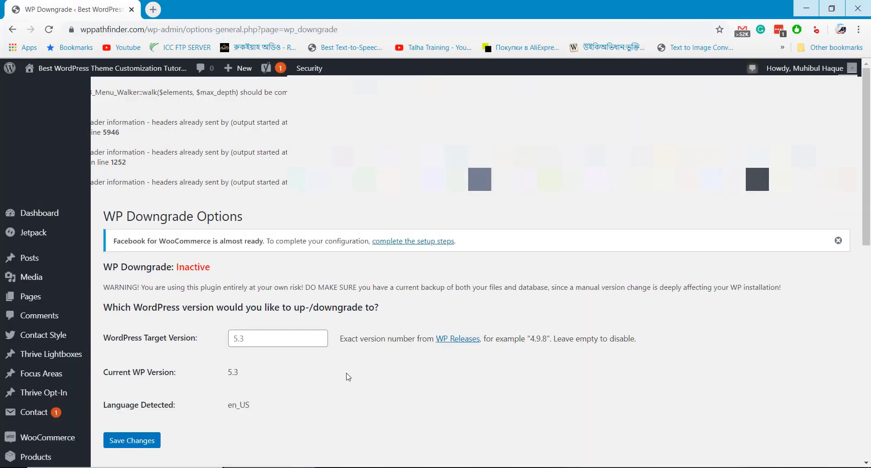
scroll(348, 377, "down", 3)
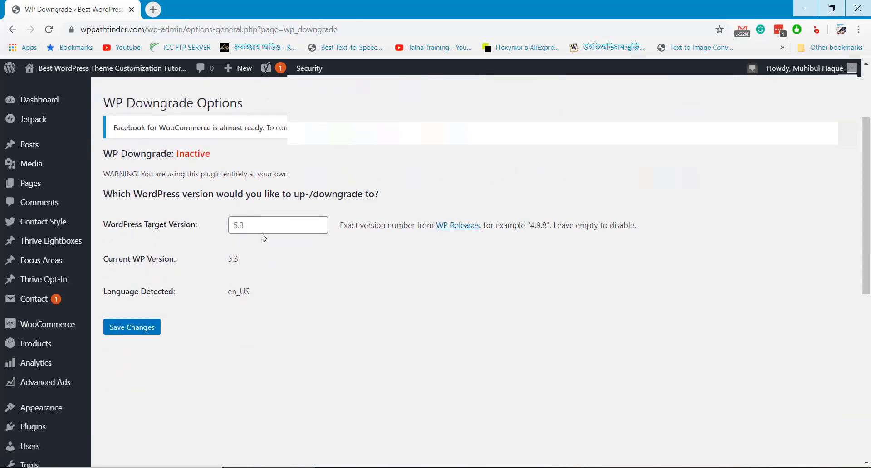
left_click(261, 228)
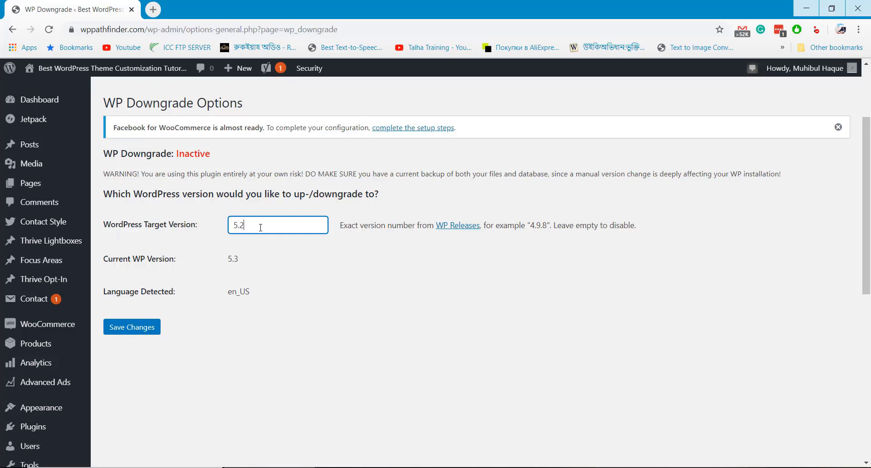
type("5.2")
left_click(335, 307)
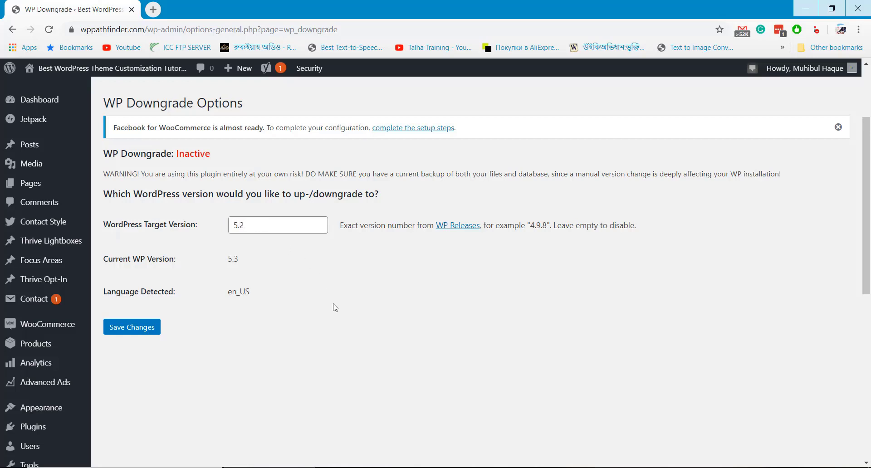
left_click(149, 331)
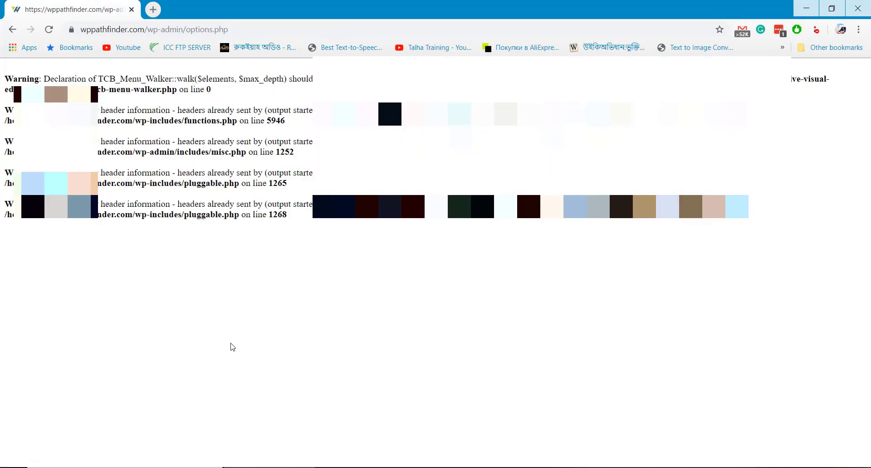
left_click(153, 10)
Search 'wordpress versions' and identify 5.2.4 as the newest 5.2 release on the Codex list.
type("wor")
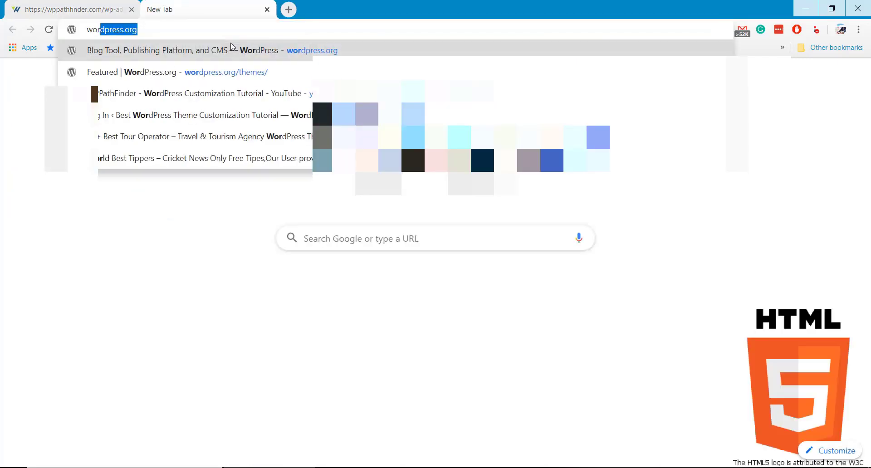
type("dpress versio")
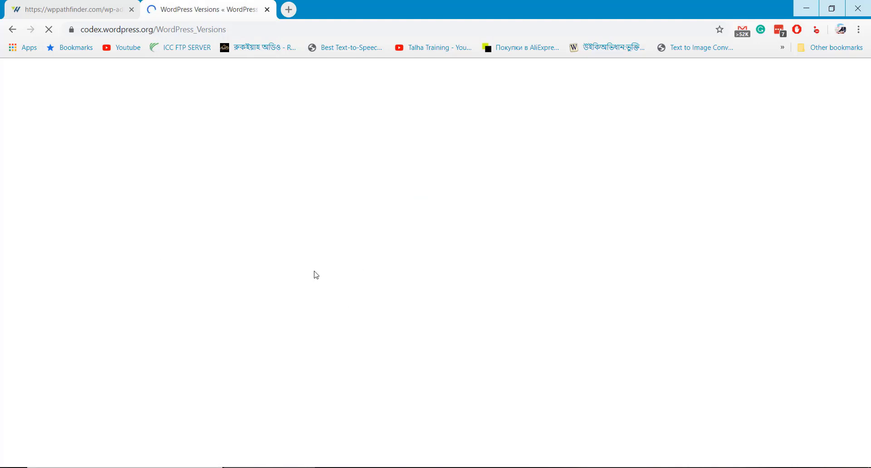
scroll(317, 275, "down", 9)
scroll(316, 275, "down", 10)
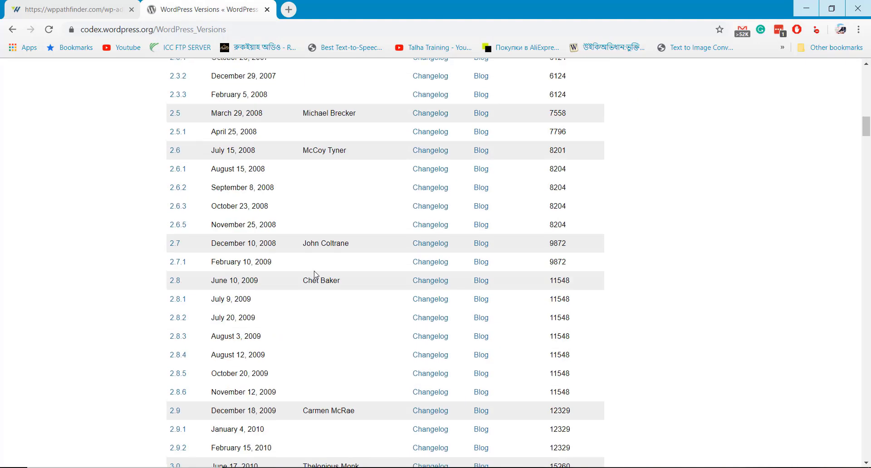
scroll(311, 223, "up", 20)
scroll(347, 224, "down", 15)
scroll(322, 303, "down", 20)
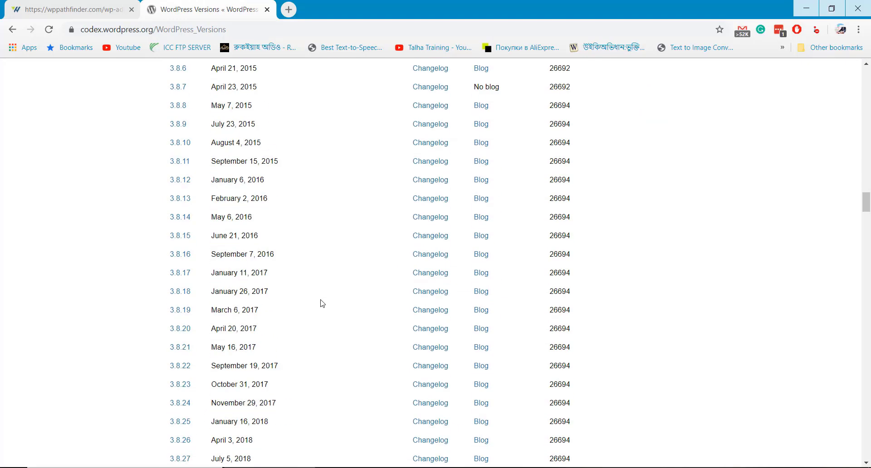
scroll(321, 303, "up", 1)
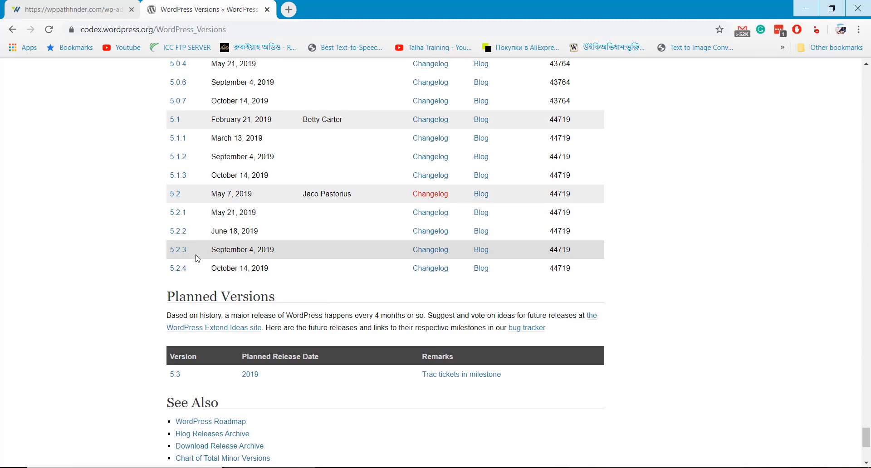
left_click_drag(186, 269, 169, 271)
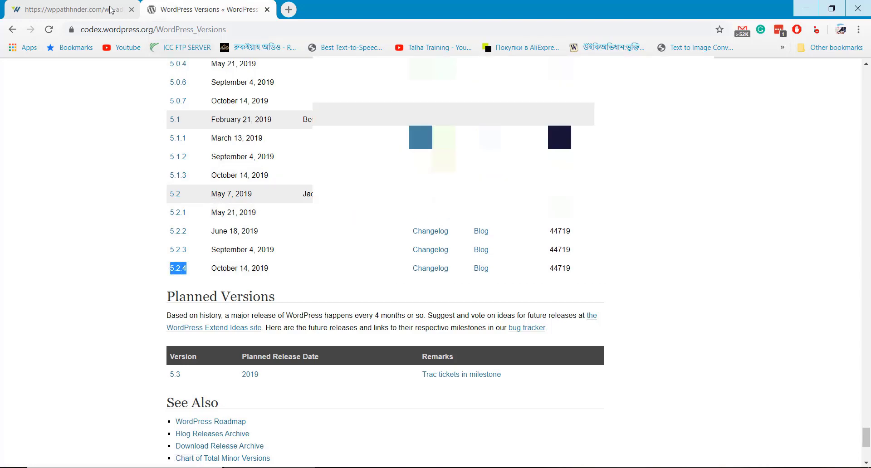
left_click(84, 5)
Append '.4' so the target version reads 5.2.4, and save the WP Downgrade options.
left_click(12, 29)
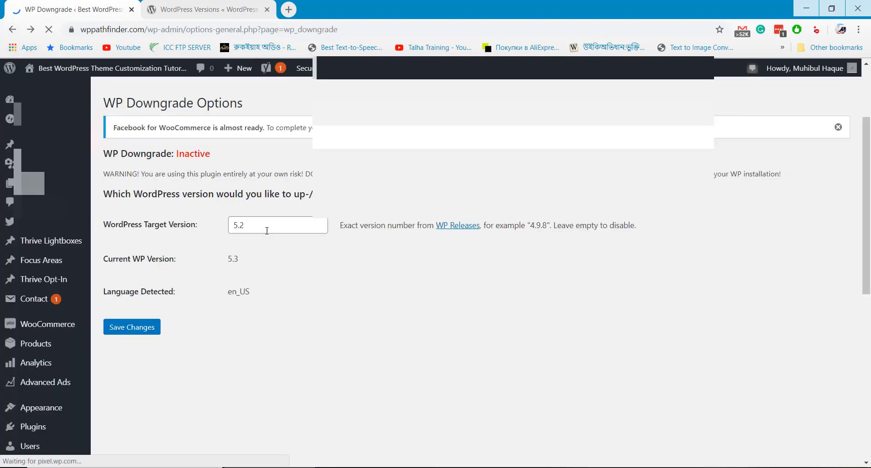
left_click(267, 230)
type(".4")
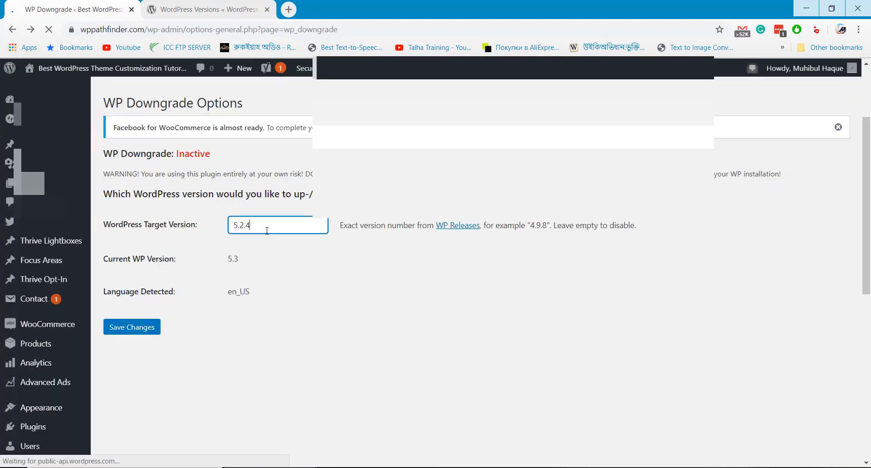
left_click(147, 331)
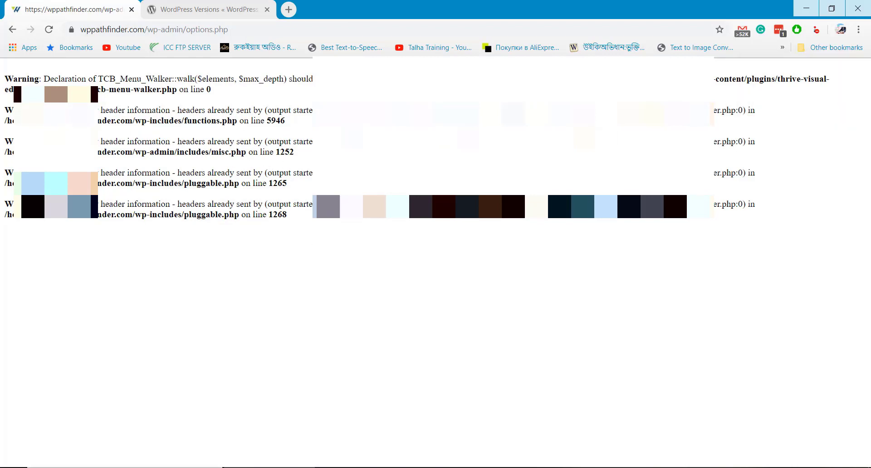
left_click(13, 30)
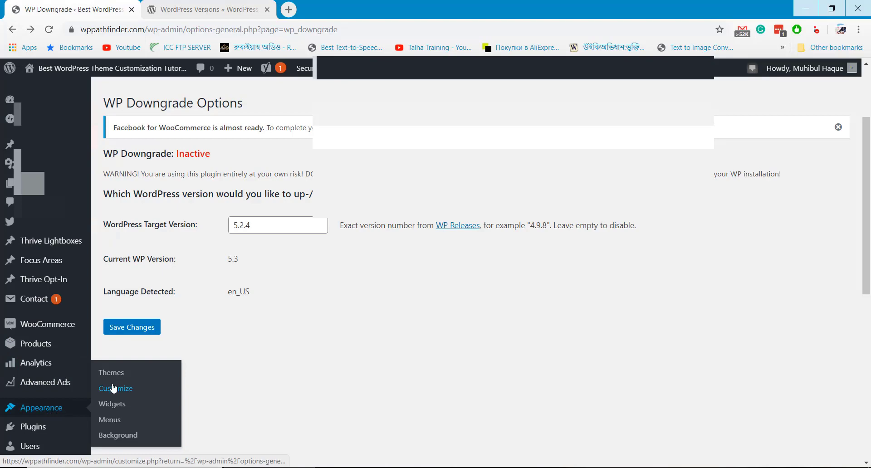
Deactivate the Thrive visual editor plugin from Installed Plugins opened in a background tab.
middle_click(113, 419)
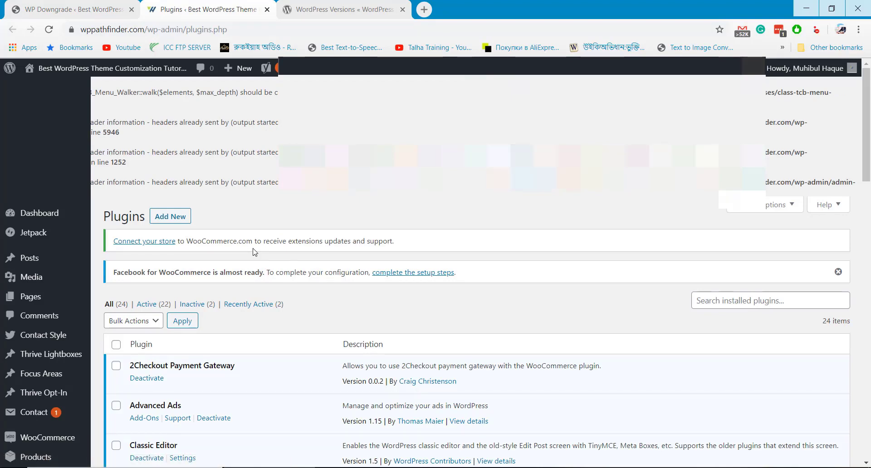
scroll(300, 278, "down", 15)
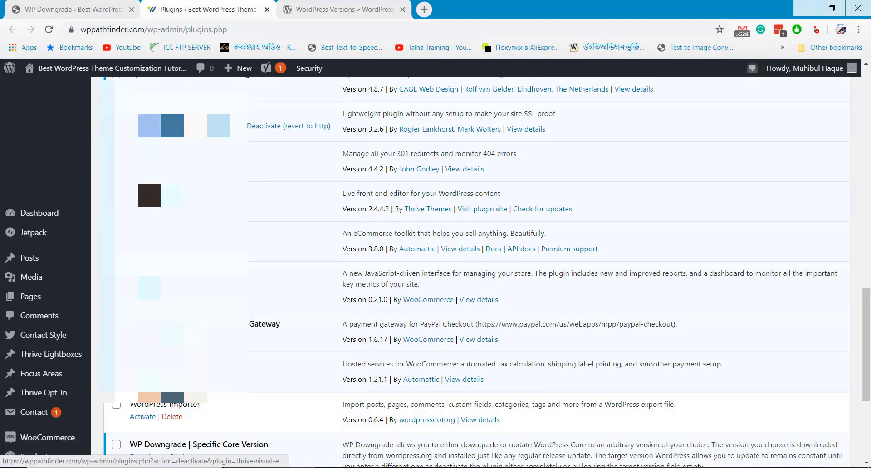
left_click(236, 209)
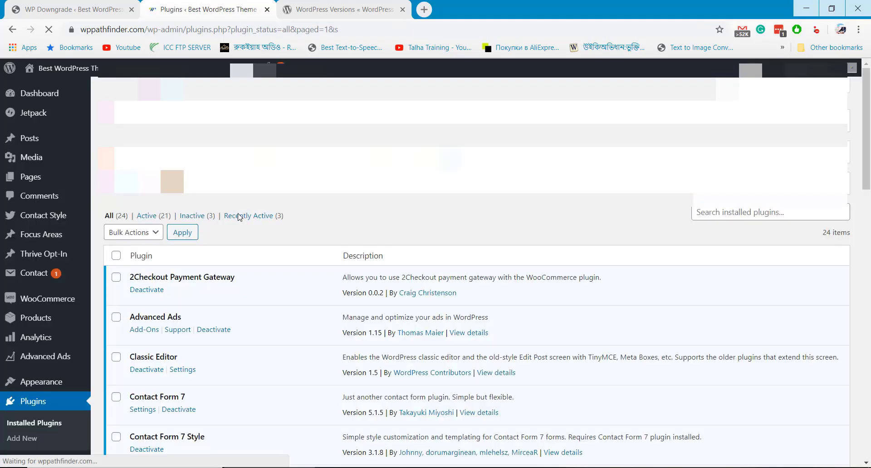
left_click(82, 5)
Save the WP Downgrade options again so it shows Active with target WP 5.2.4.
left_click(142, 327)
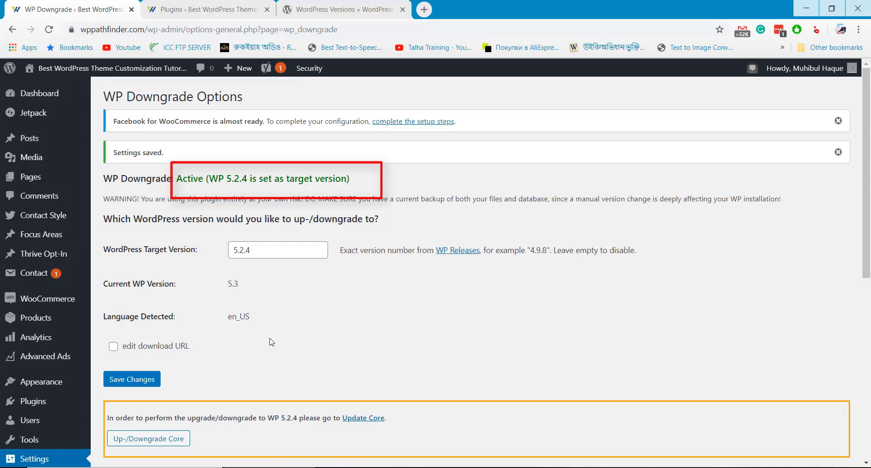
Open the wppathfinder.com homepage in a new tab and go to its Blog page.
left_click(113, 68, "ctrl+shift")
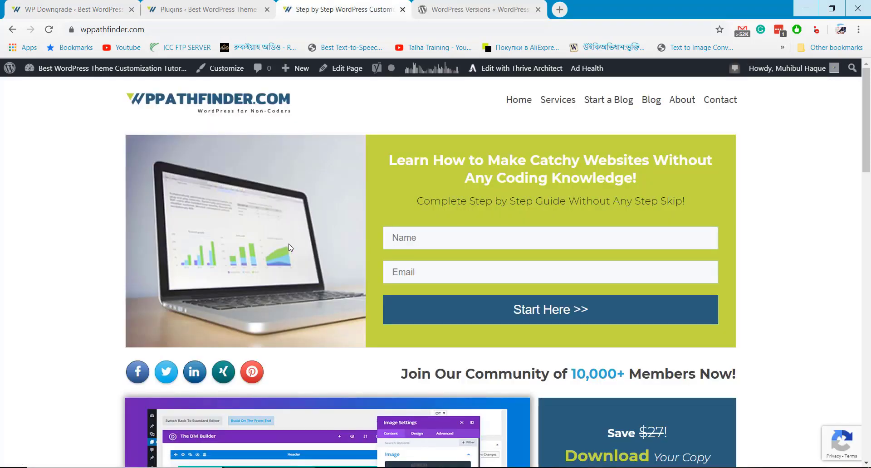
left_click(650, 100)
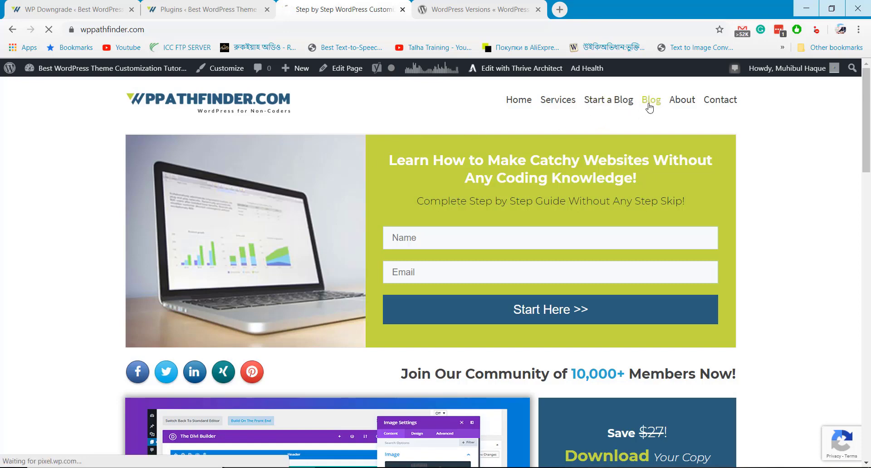